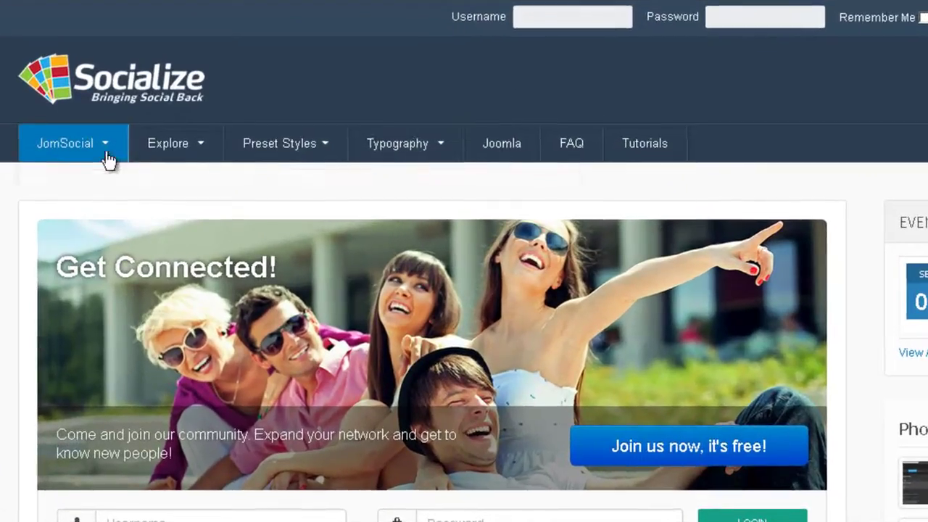
- Check the JomSocial submenu's current layout on the site and view the SocialCloud Launch Party event
{"action": "left_click", "coordinate": [100, 179]}
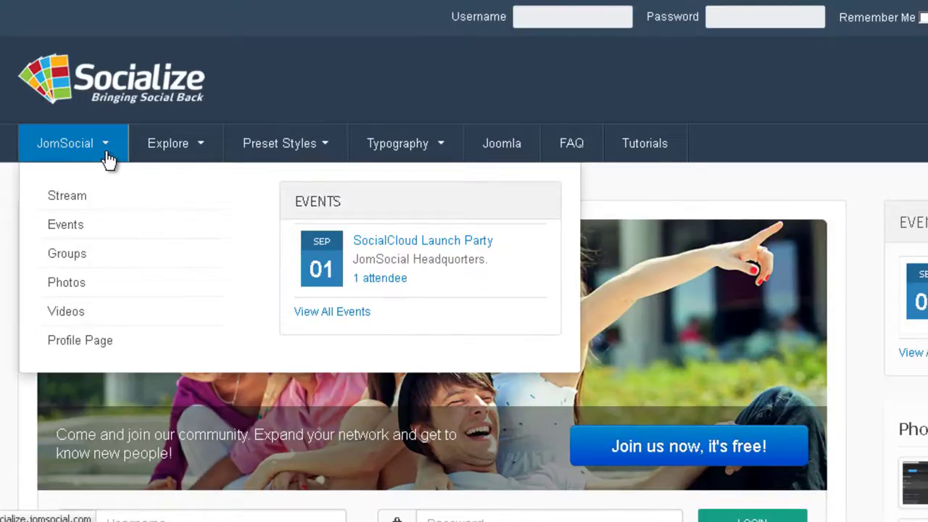
{"action": "mouse_move", "coordinate": [197, 158]}
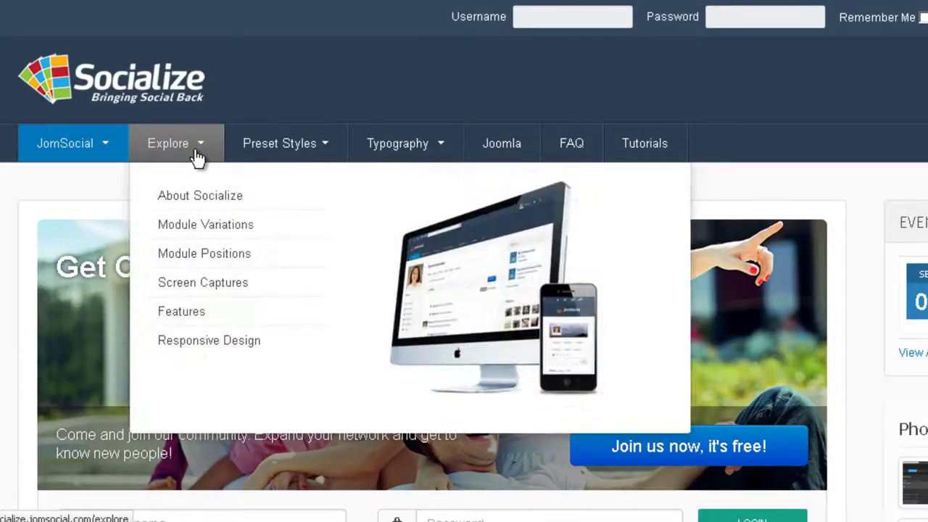
{"action": "mouse_move", "coordinate": [274, 159]}
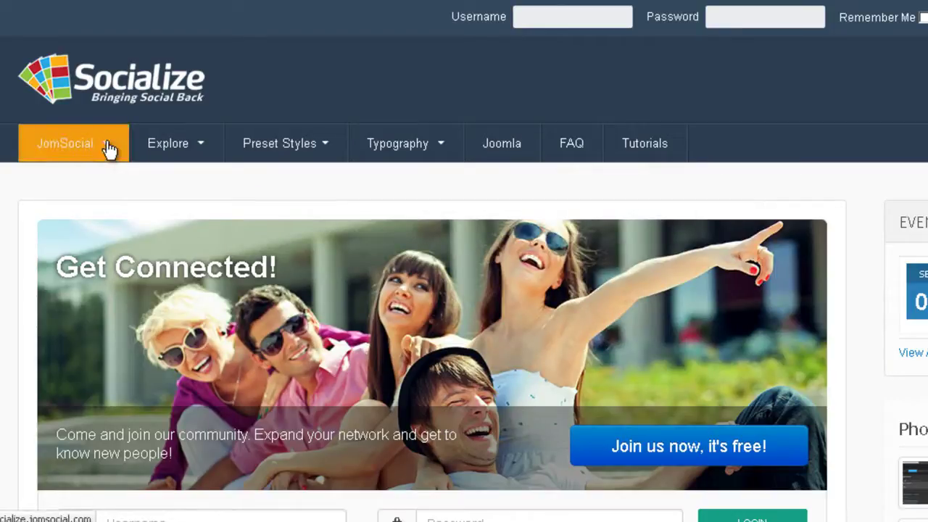
{"action": "mouse_move", "coordinate": [97, 153]}
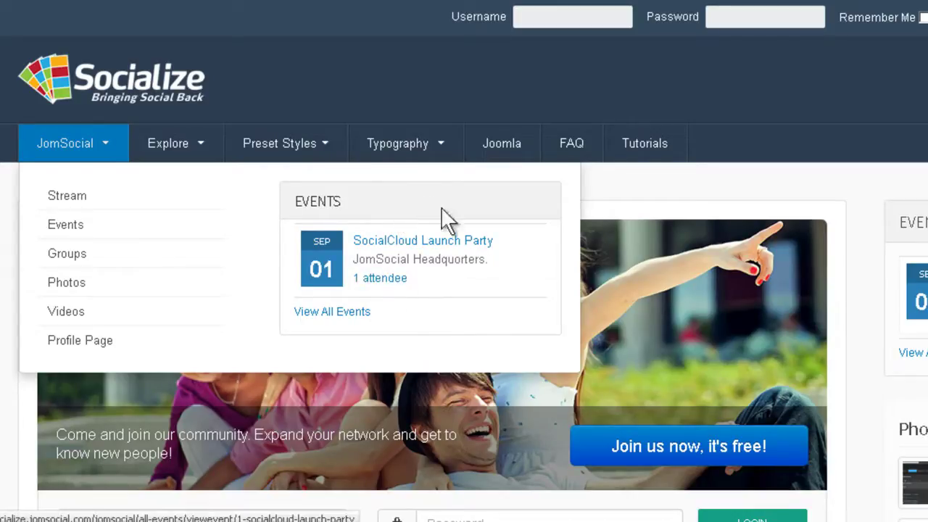
{"action": "left_click", "coordinate": [435, 240]}
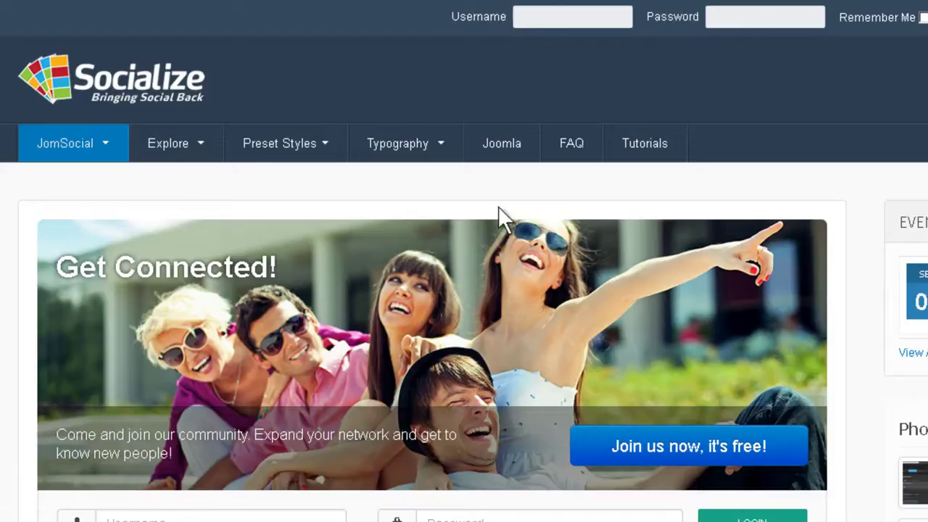
{"action": "mouse_move", "coordinate": [112, 152]}
{"action": "mouse_move", "coordinate": [414, 154]}
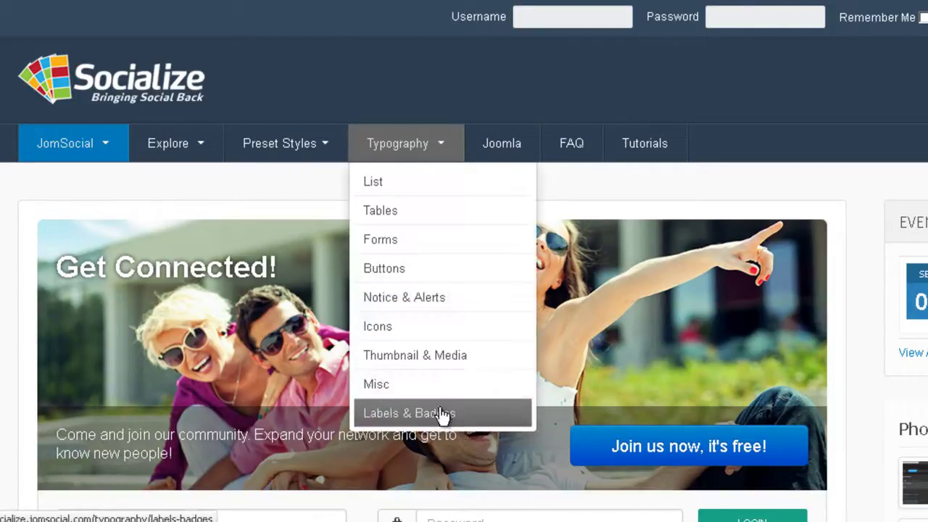
{"action": "mouse_move", "coordinate": [486, 152]}
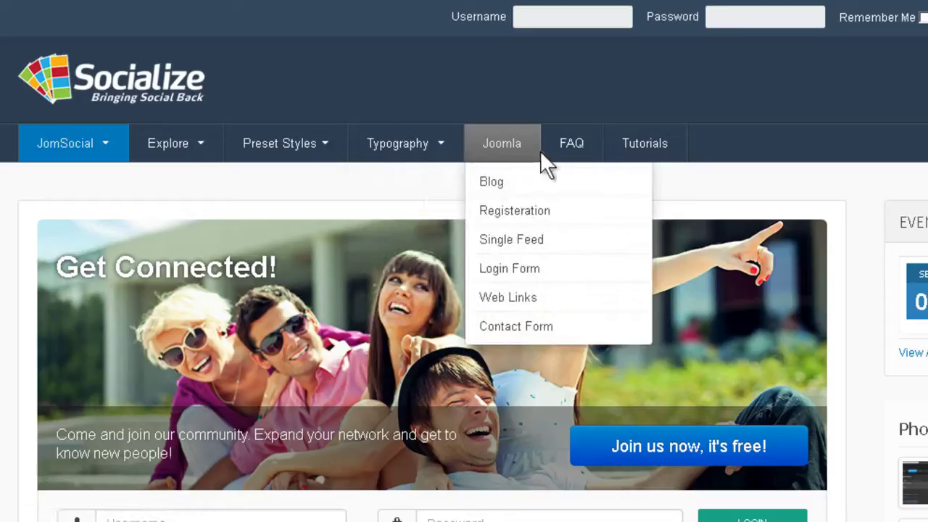
{"action": "mouse_move", "coordinate": [613, 151]}
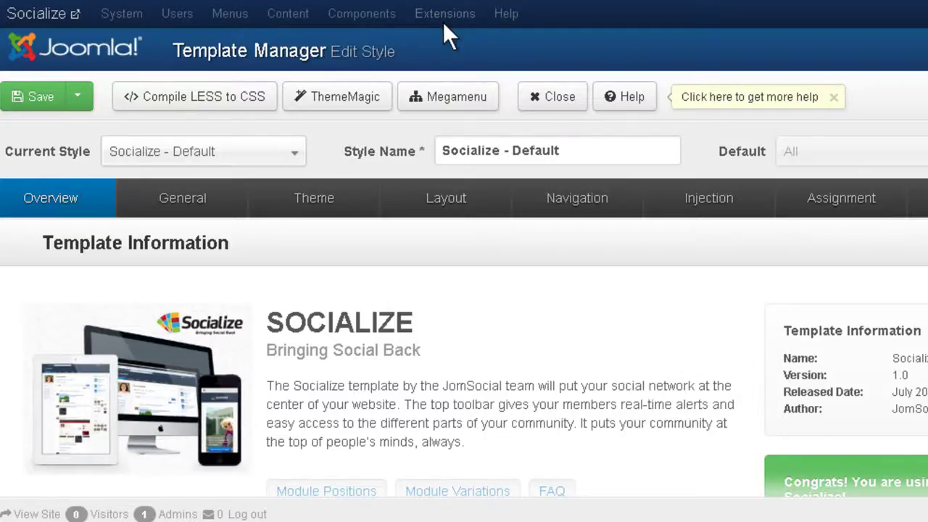
- Keep Megamenu as the Navigation Type and go to the Megamenu configuration page
{"action": "left_click", "coordinate": [603, 203]}
{"action": "scroll", "coordinate": [601, 198], "scroll_direction": "down", "scroll_amount": 2}
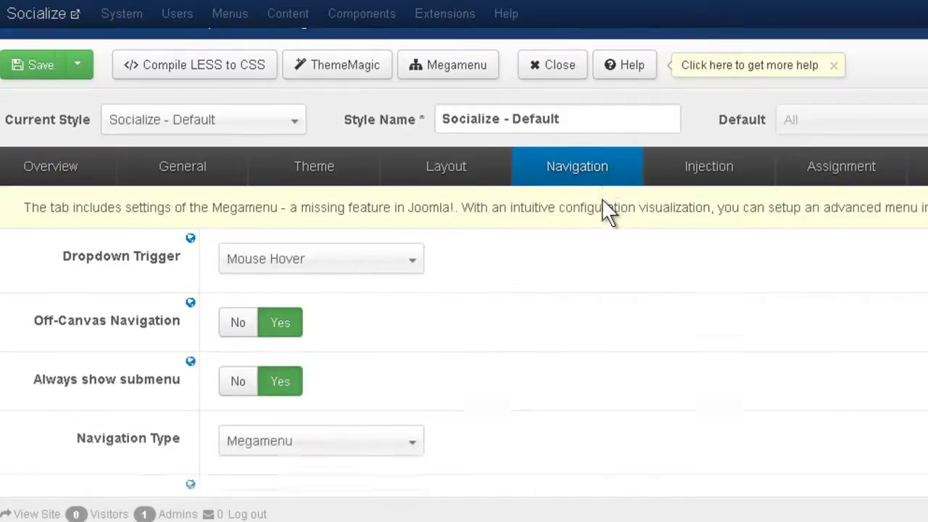
{"action": "mouse_move", "coordinate": [155, 342]}
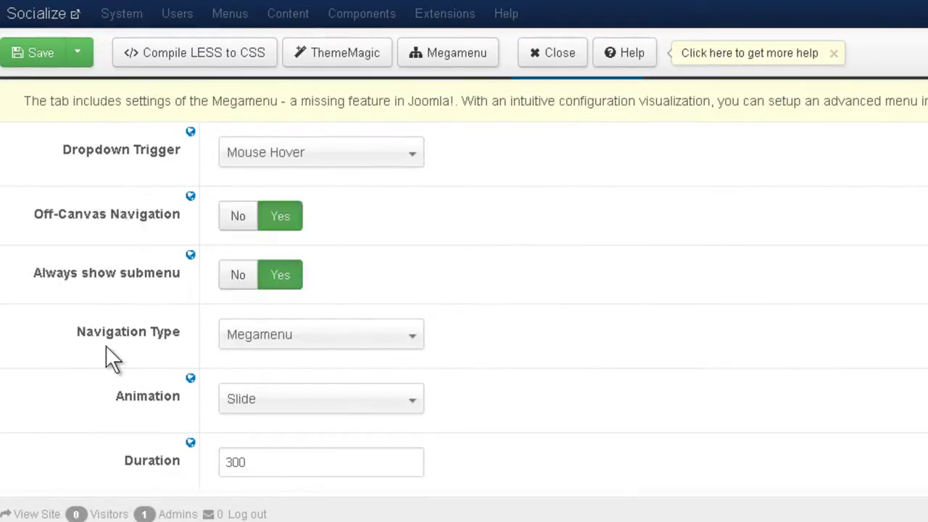
{"action": "left_click", "coordinate": [313, 342]}
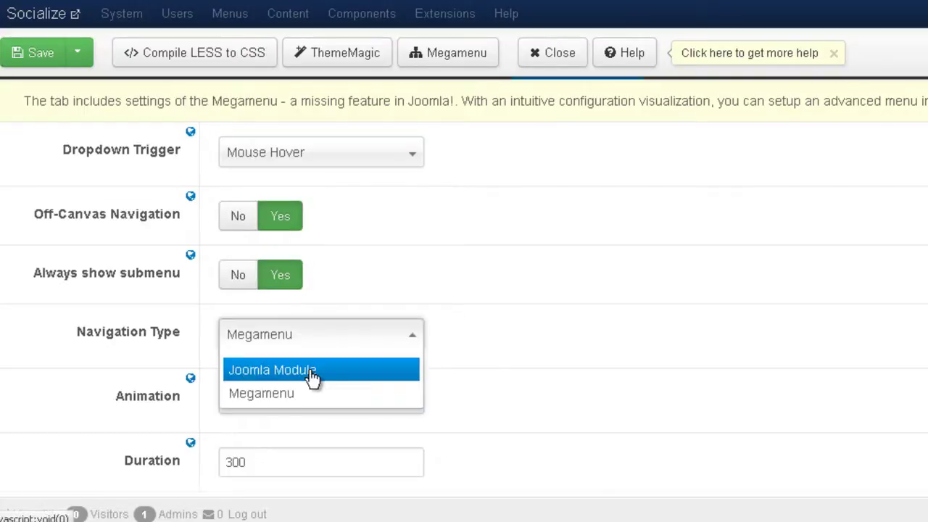
{"action": "left_click", "coordinate": [476, 391]}
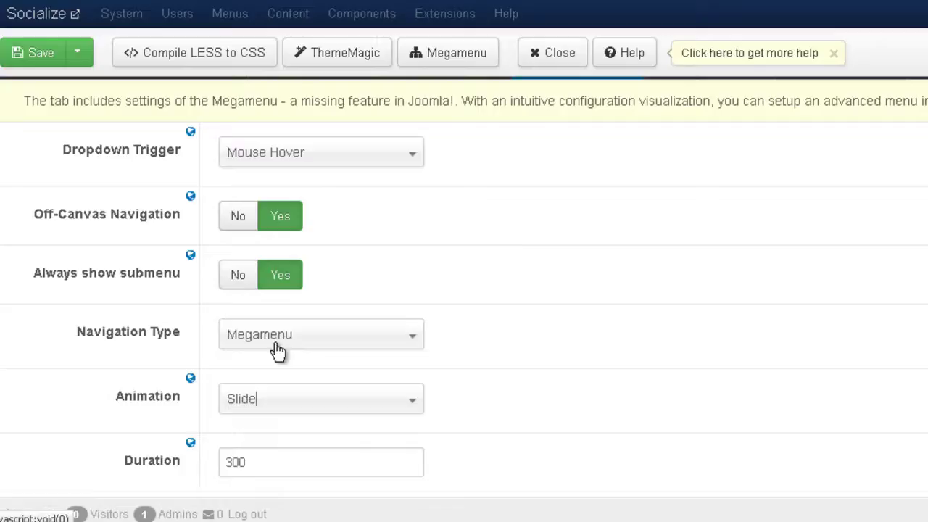
{"action": "scroll", "coordinate": [510, 255], "scroll_direction": "up", "scroll_amount": 3}
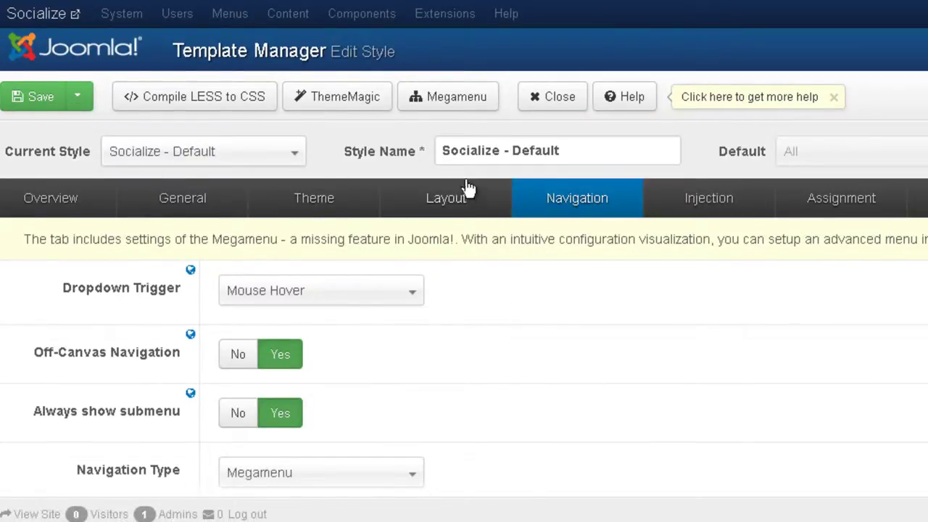
{"action": "left_click", "coordinate": [461, 102]}
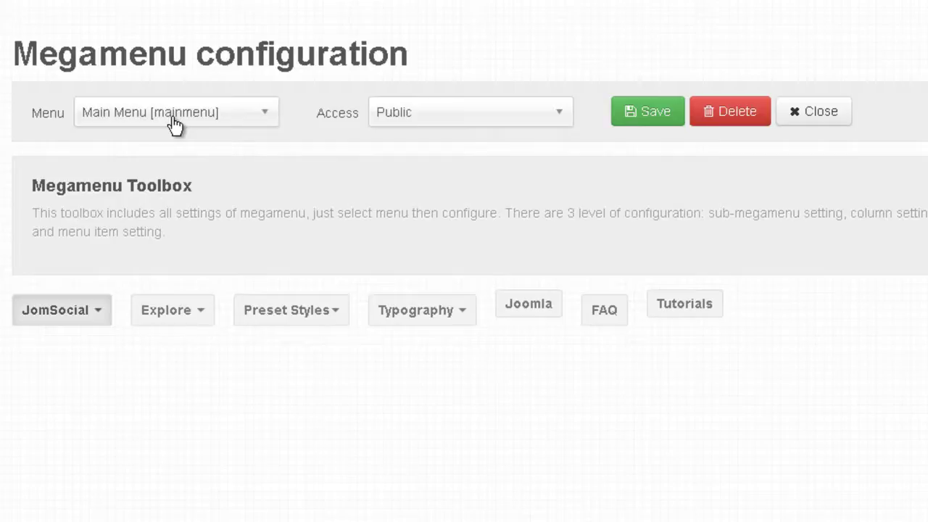
- With Main Menu [mainmenu] kept as the menu, bring up the JomSocial item's submenu layout
{"action": "left_click", "coordinate": [174, 124]}
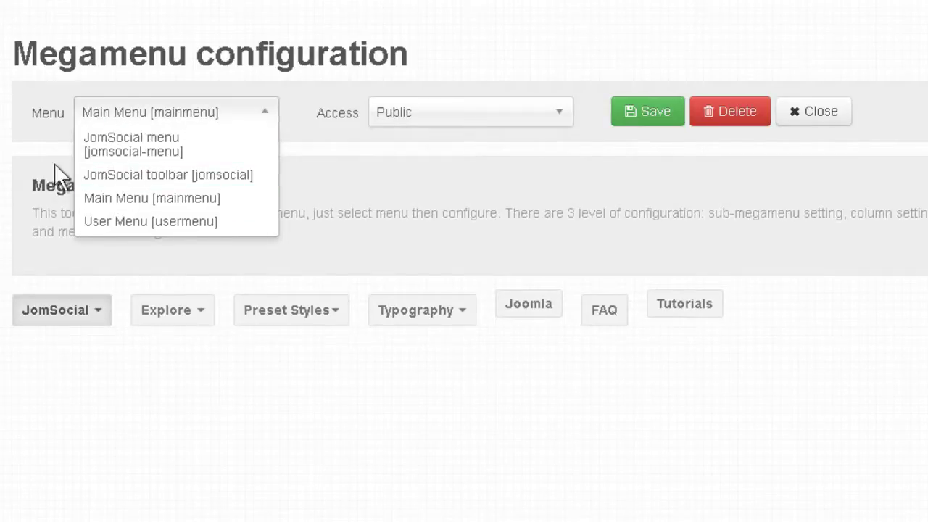
{"action": "left_click", "coordinate": [31, 160]}
{"action": "scroll", "coordinate": [31, 161], "scroll_direction": "down", "scroll_amount": 2}
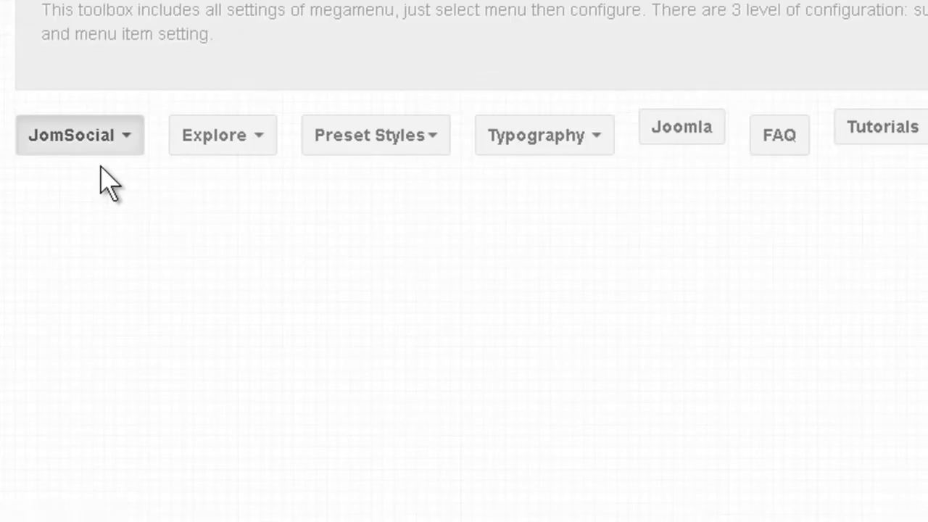
{"action": "scroll", "coordinate": [109, 185], "scroll_direction": "down", "scroll_amount": 3}
{"action": "left_click", "coordinate": [80, 31]}
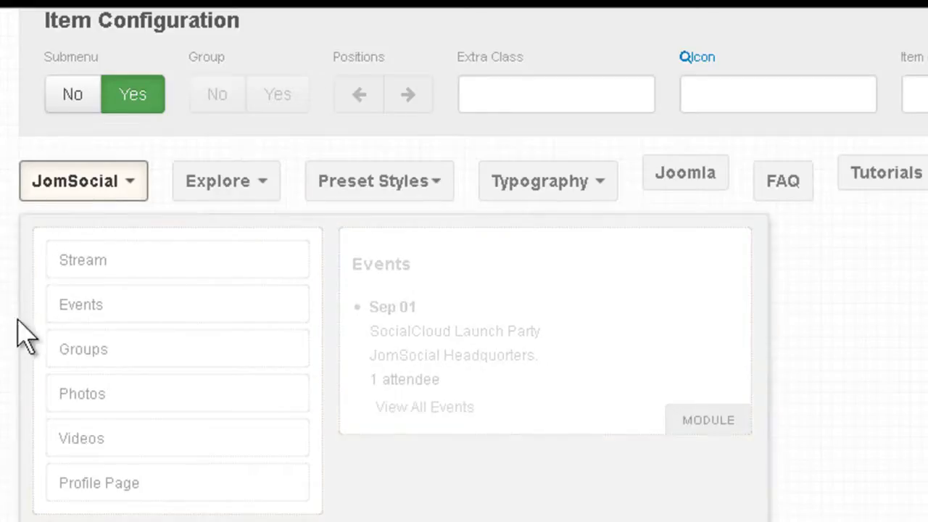
- Add a new row to the JomSocial submenu and assign the Buy Now - Socialize module to its column
{"action": "left_click", "coordinate": [403, 493]}
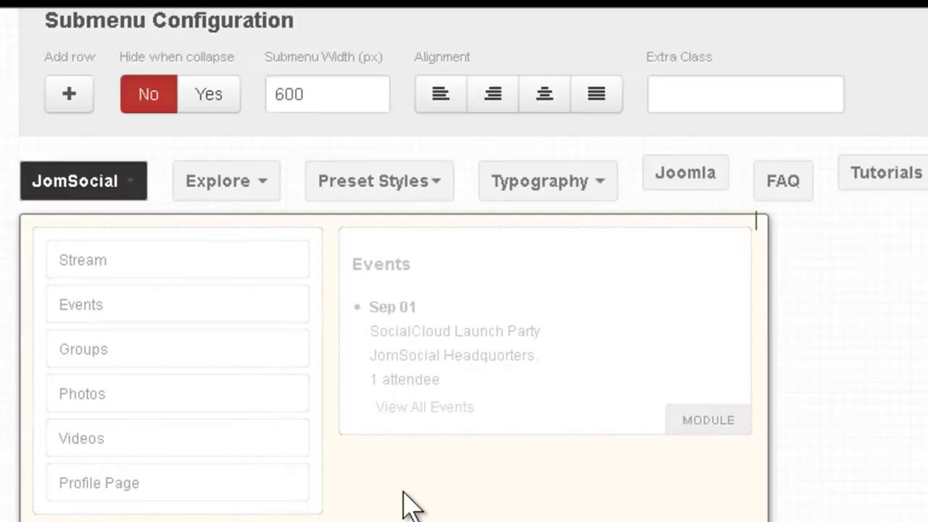
{"action": "scroll", "coordinate": [403, 503], "scroll_direction": "up", "scroll_amount": 2}
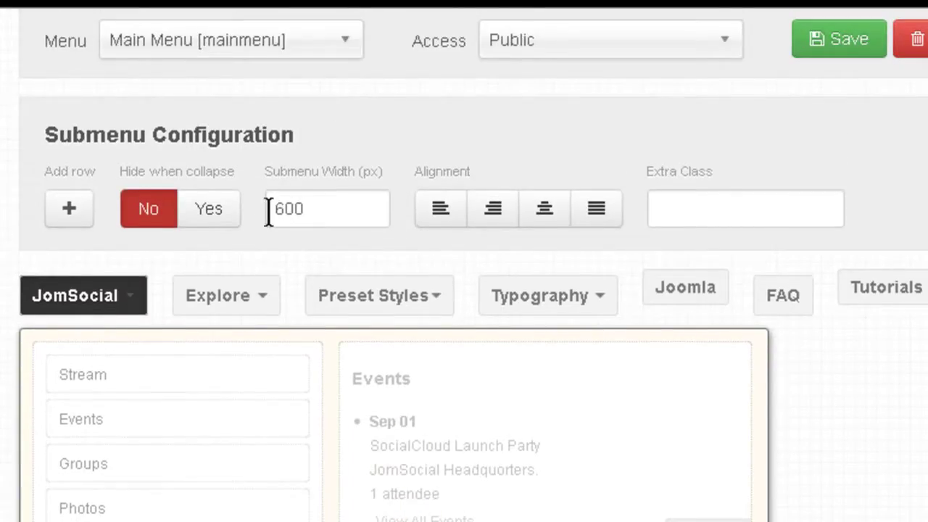
{"action": "scroll", "coordinate": [292, 430], "scroll_direction": "down", "scroll_amount": 2}
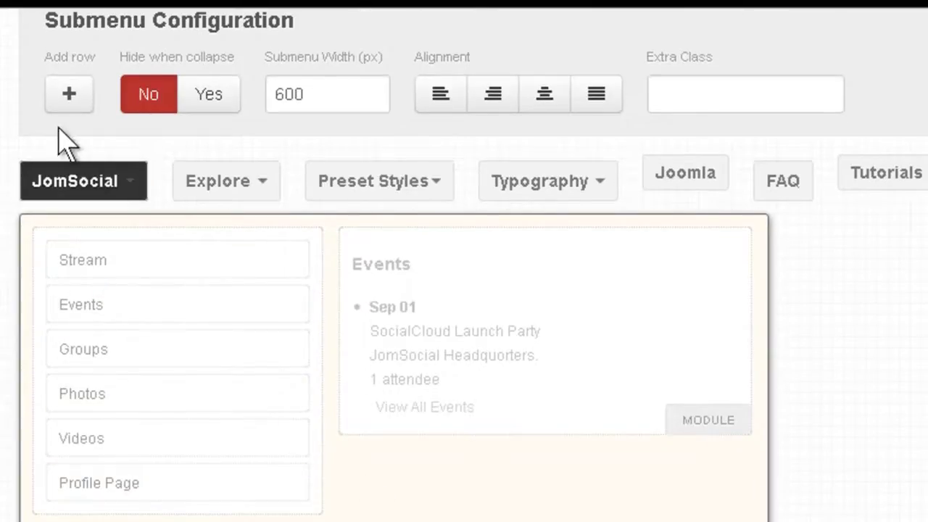
{"action": "left_click", "coordinate": [67, 92]}
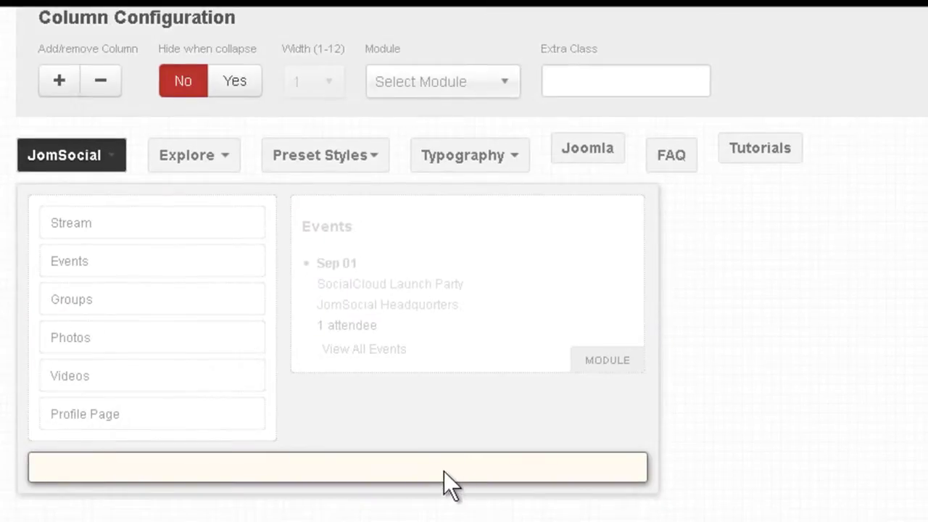
{"action": "left_click", "coordinate": [497, 90]}
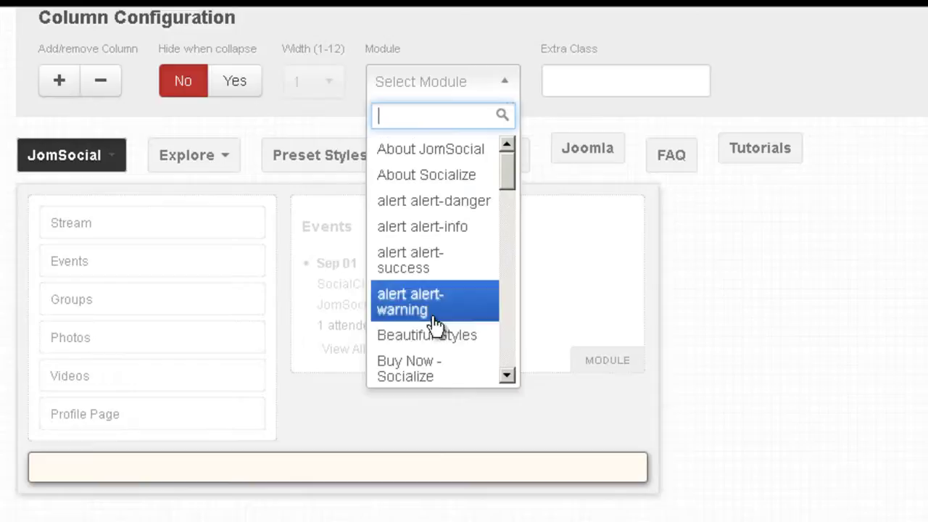
{"action": "left_click", "coordinate": [427, 362]}
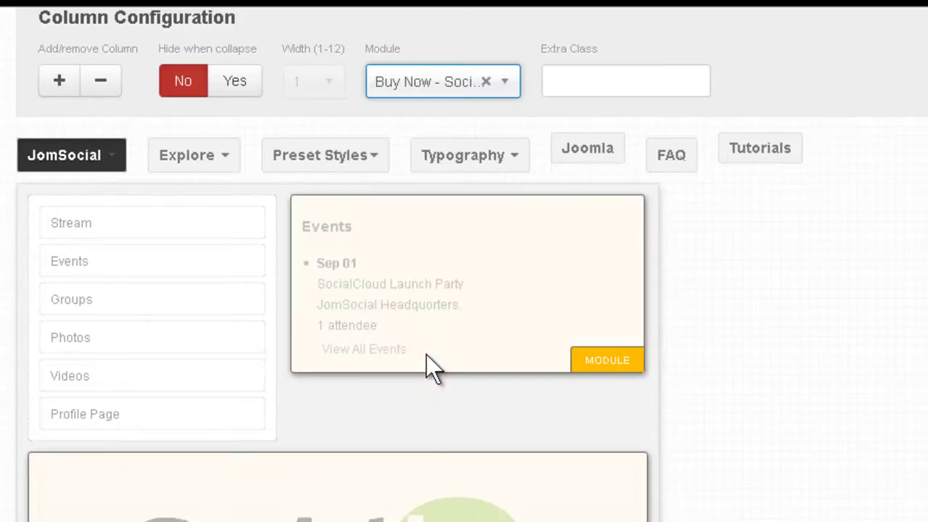
{"action": "scroll", "coordinate": [428, 366], "scroll_direction": "down", "scroll_amount": 2}
{"action": "scroll", "coordinate": [435, 348], "scroll_direction": "down", "scroll_amount": 5}
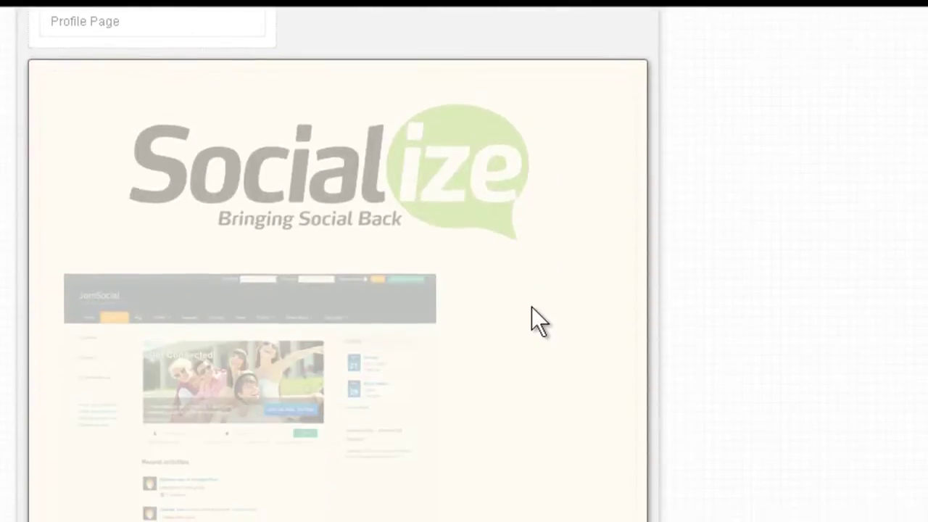
{"action": "scroll", "coordinate": [580, 362], "scroll_direction": "up", "scroll_amount": 6}
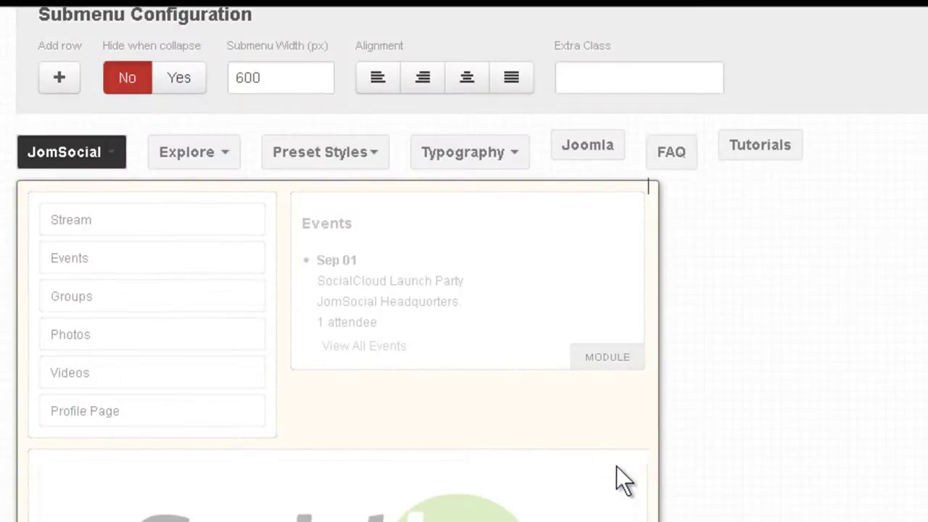
{"action": "scroll", "coordinate": [613, 471], "scroll_direction": "down", "scroll_amount": 3}
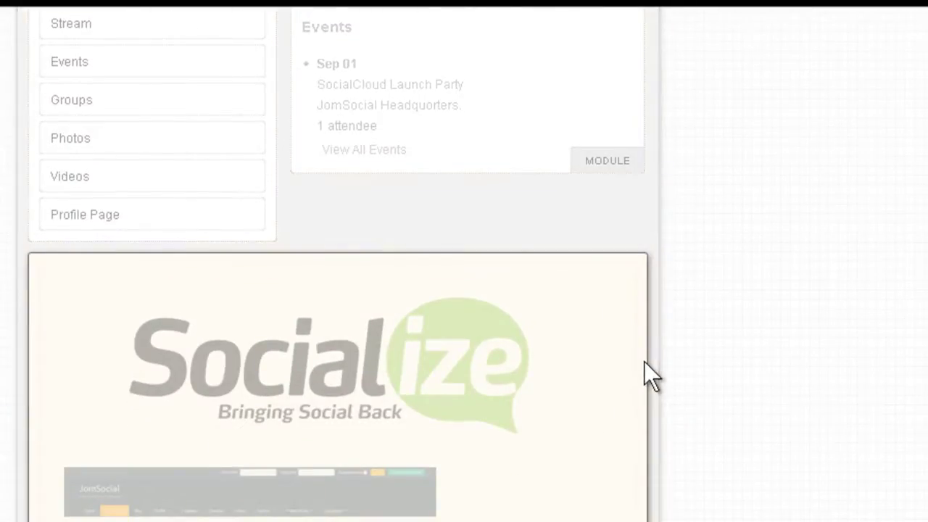
{"action": "scroll", "coordinate": [644, 363], "scroll_direction": "up", "scroll_amount": 1}
{"action": "scroll", "coordinate": [643, 361], "scroll_direction": "up", "scroll_amount": 4}
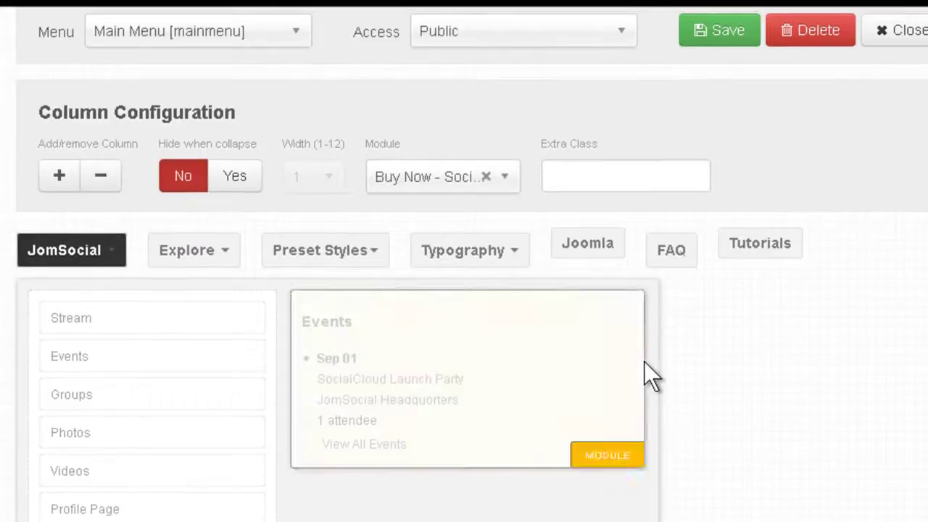
- Remove the Buy Now - Socialize and Events columns, leaving one 600 px column of six links
{"action": "left_click", "coordinate": [107, 190]}
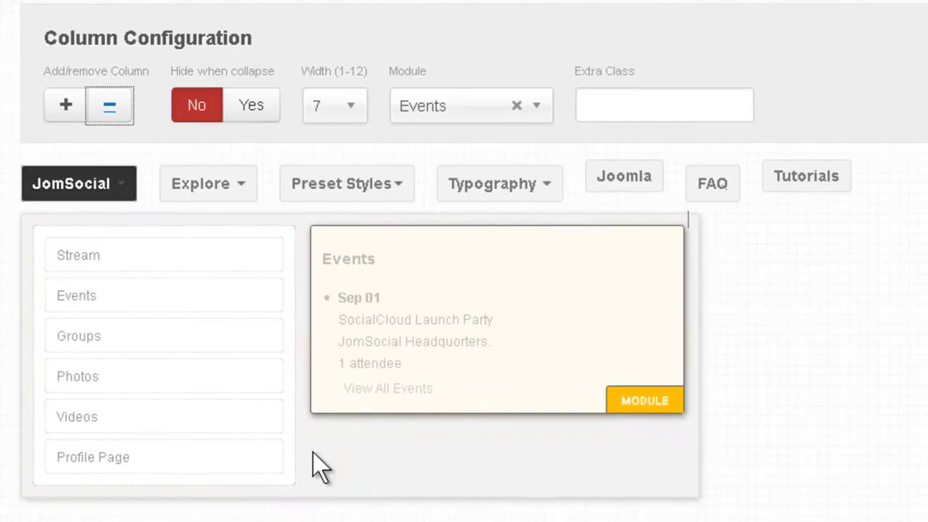
{"action": "left_click", "coordinate": [360, 398]}
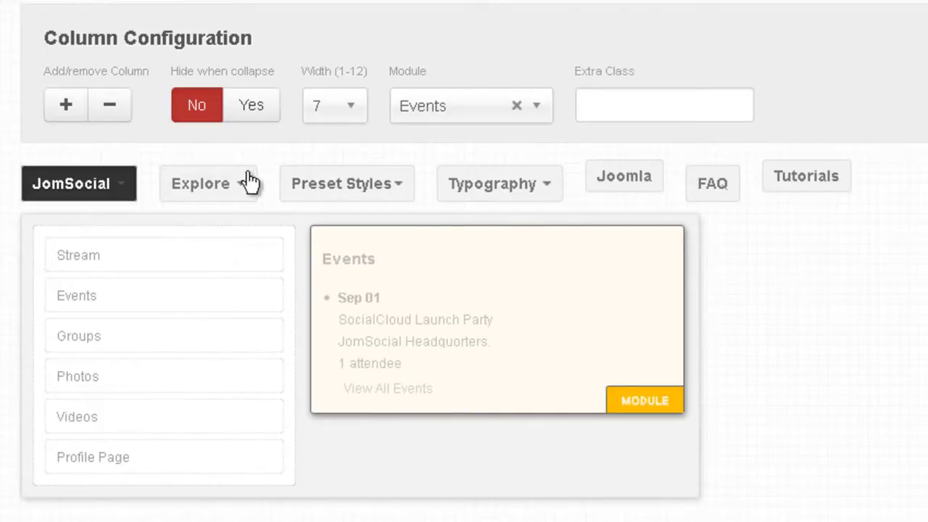
{"action": "left_click", "coordinate": [109, 106]}
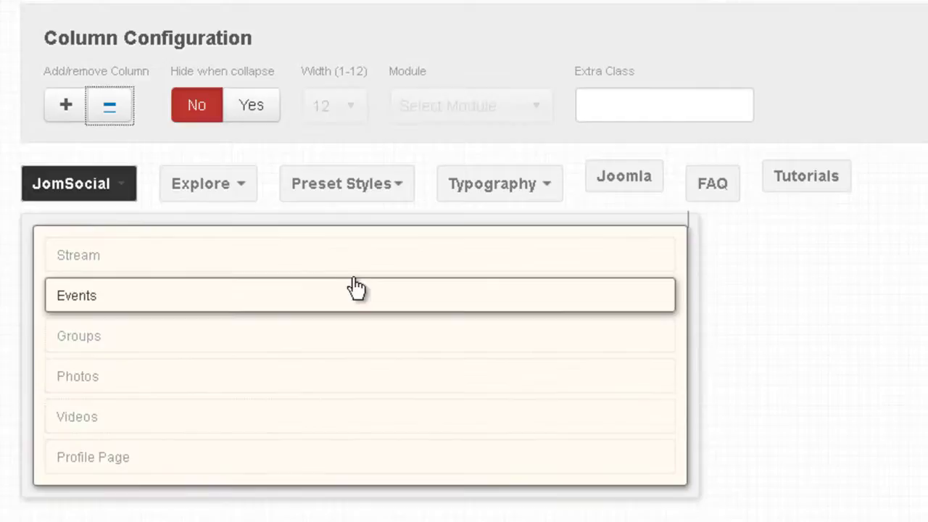
{"action": "left_click", "coordinate": [694, 277]}
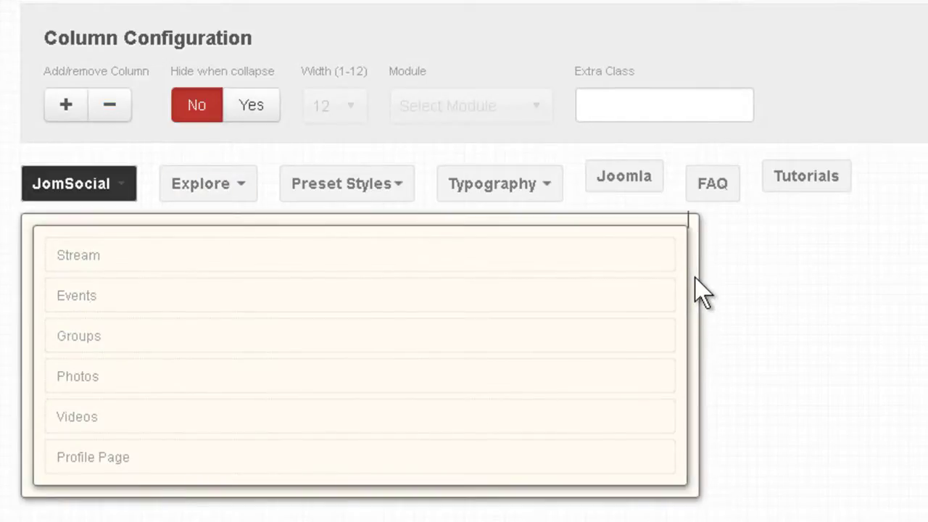
{"action": "left_click", "coordinate": [694, 278]}
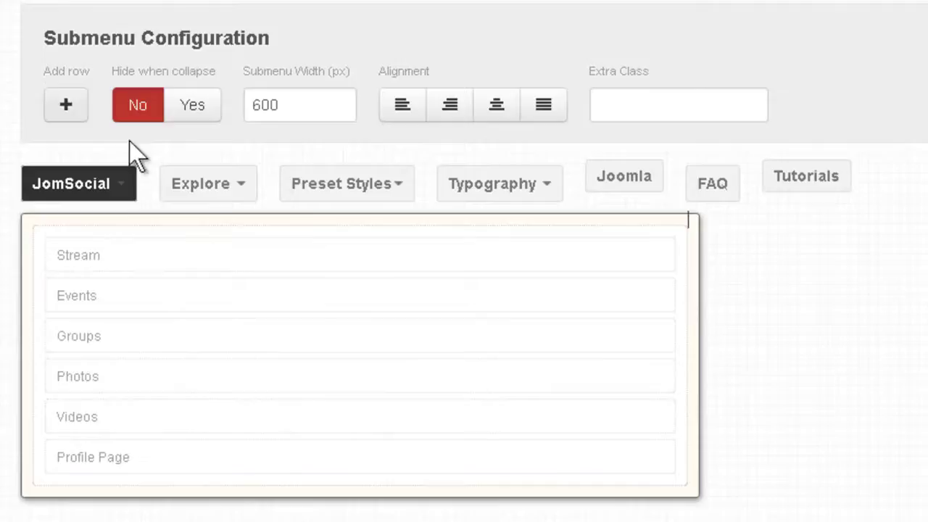
- Add two columns beside the links column, making three width-4 columns, and select the third
{"action": "left_click", "coordinate": [679, 279]}
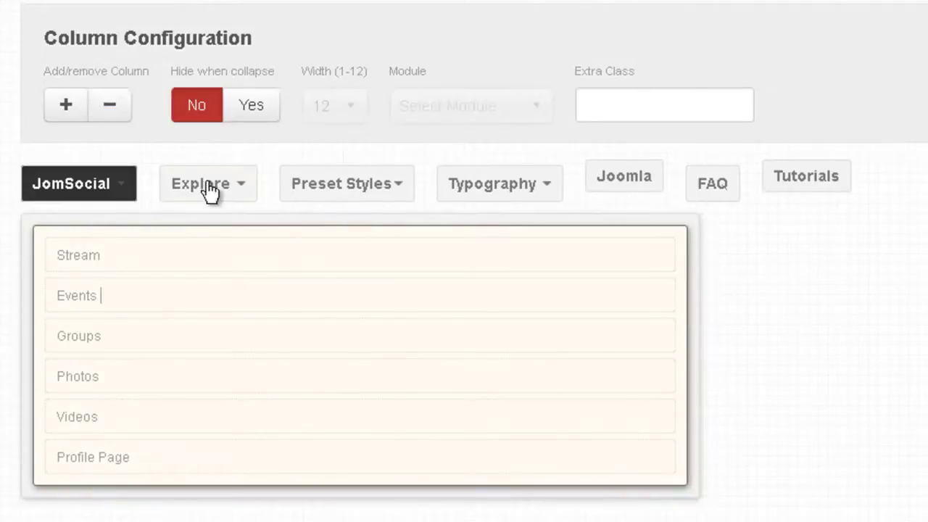
{"action": "left_click", "coordinate": [64, 109]}
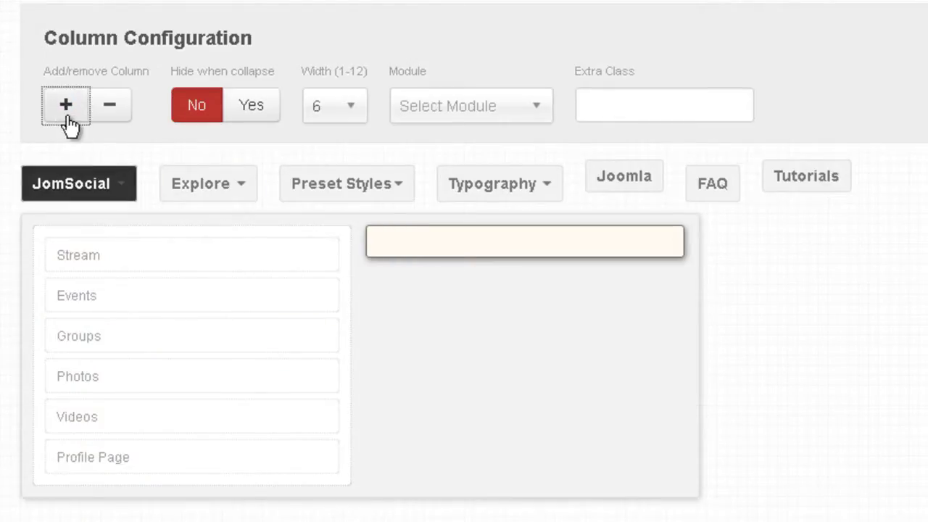
{"action": "left_click", "coordinate": [67, 109]}
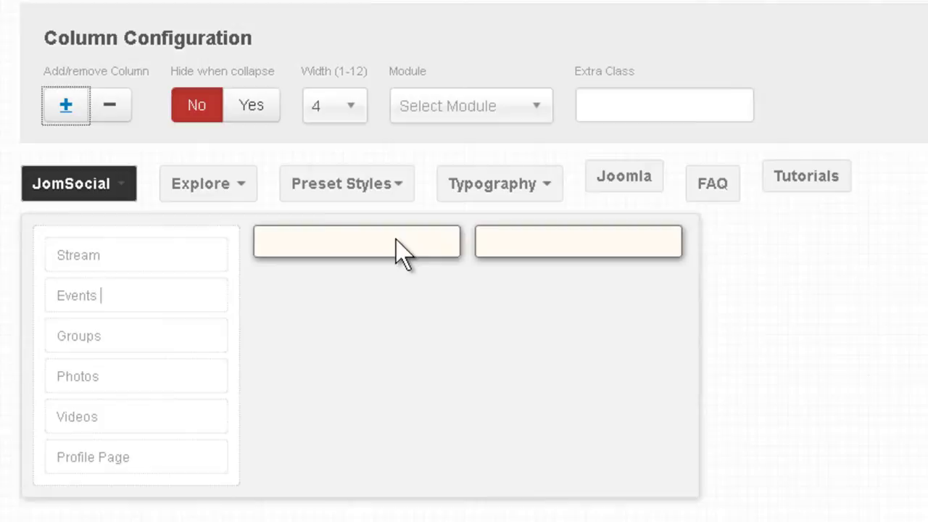
{"action": "left_click", "coordinate": [519, 245]}
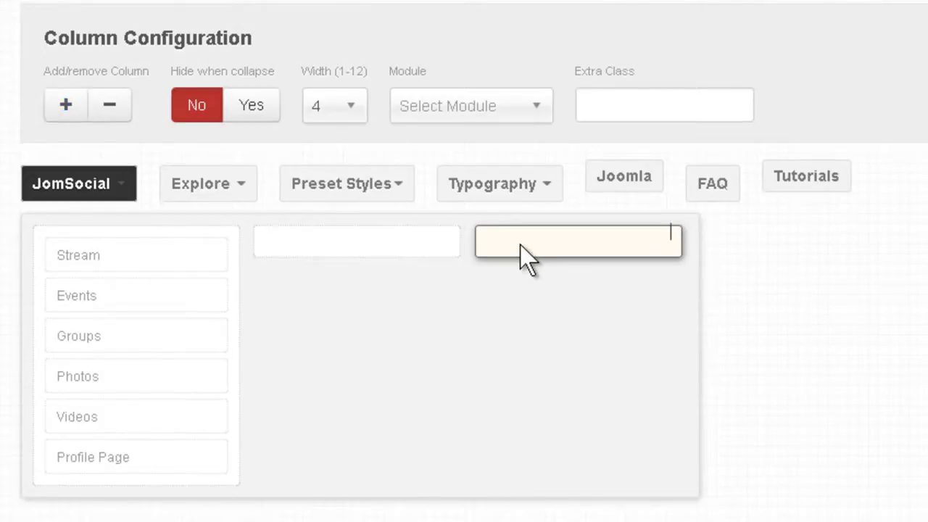
- Put alert alert-warning in the third column and Beautiful Styles in the second column
{"action": "left_click", "coordinate": [539, 111]}
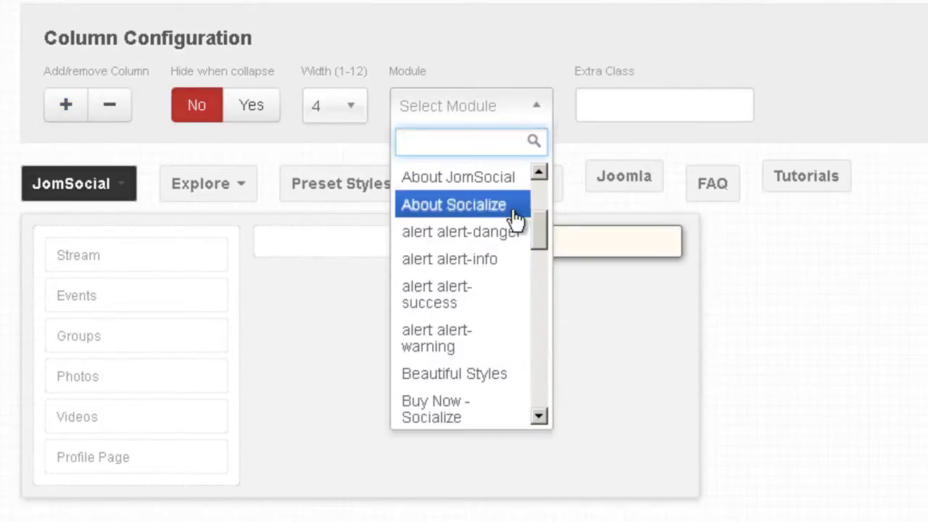
{"action": "left_click", "coordinate": [469, 346]}
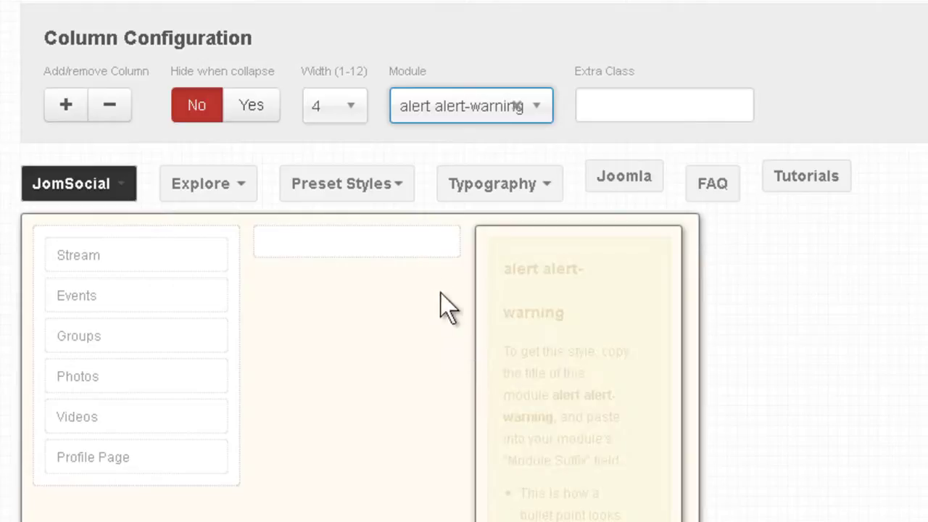
{"action": "left_click", "coordinate": [394, 234]}
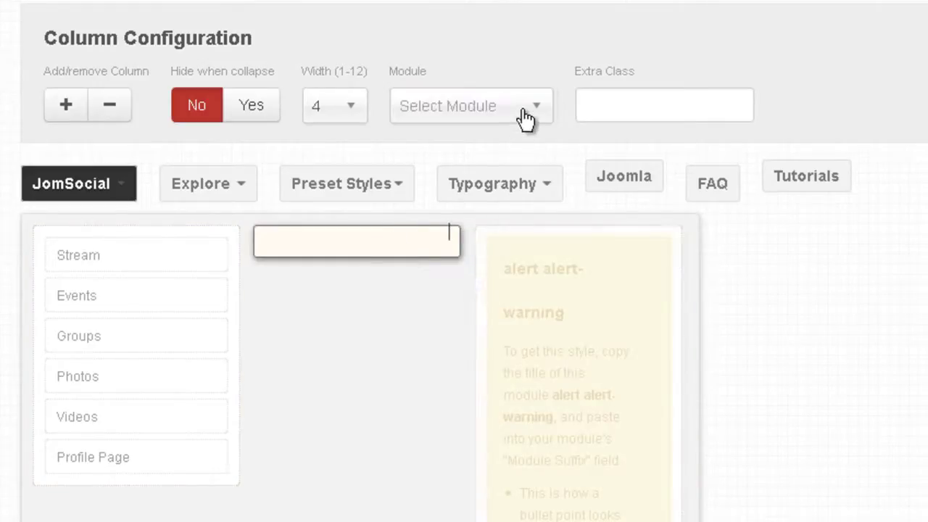
{"action": "left_click", "coordinate": [525, 116]}
{"action": "left_click", "coordinate": [457, 375]}
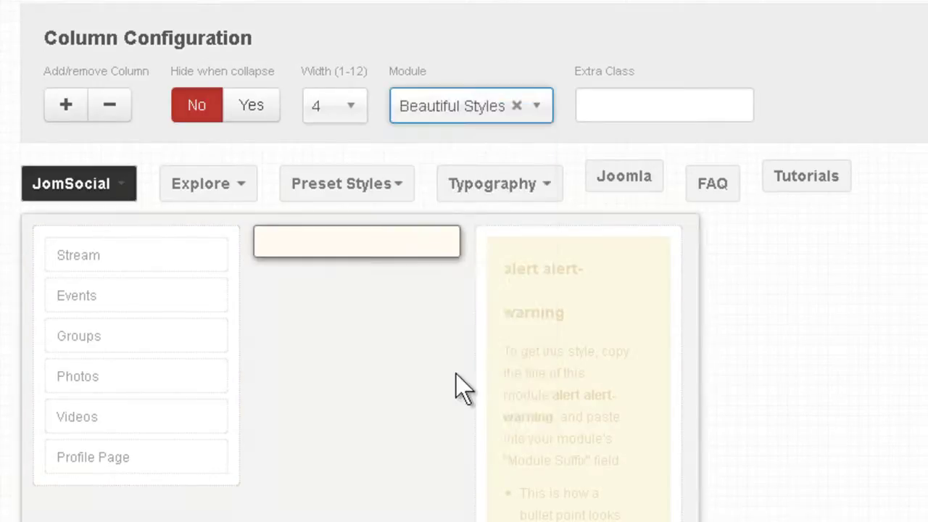
{"action": "scroll", "coordinate": [442, 381], "scroll_direction": "down", "scroll_amount": 3}
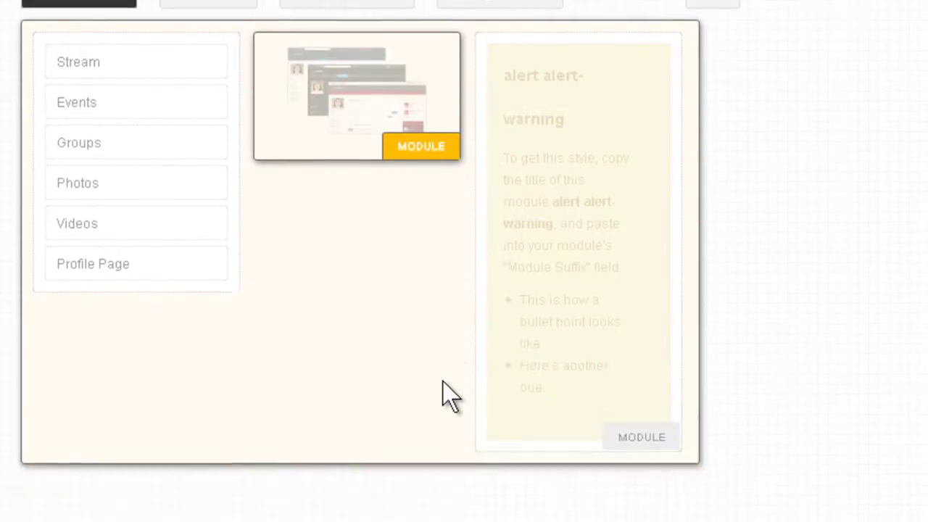
{"action": "scroll", "coordinate": [452, 358], "scroll_direction": "up", "scroll_amount": 2}
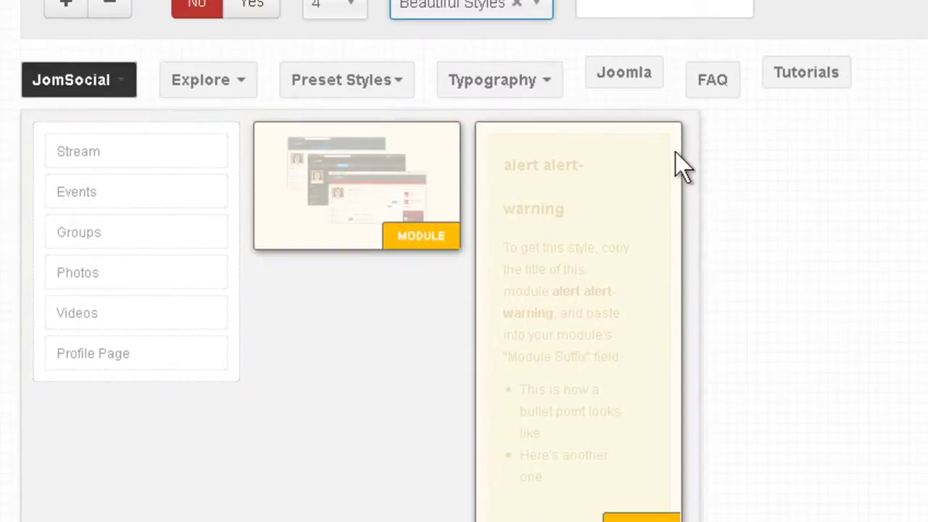
{"action": "left_click", "coordinate": [676, 150]}
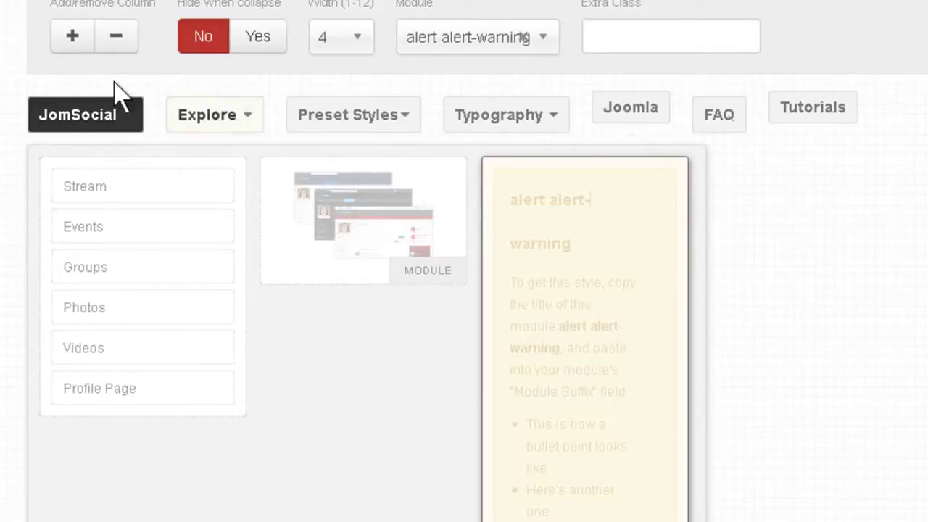
- Delete the alert alert-warning column, assign About Socialize to the other, then delete that column too
{"action": "left_click", "coordinate": [116, 36]}
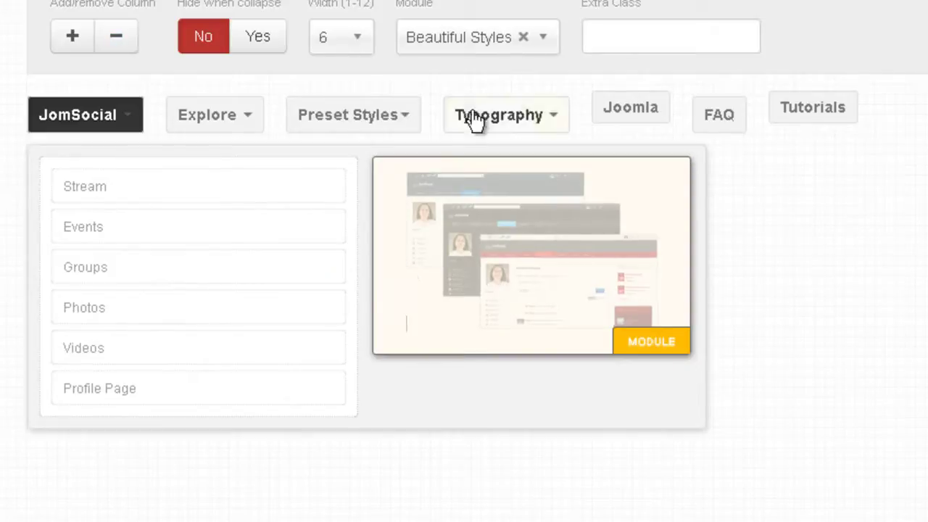
{"action": "left_click", "coordinate": [539, 38]}
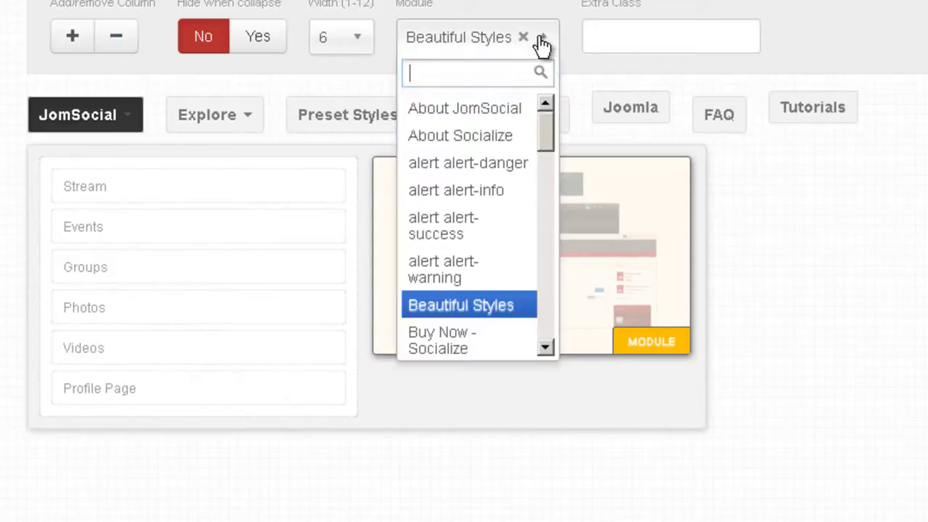
{"action": "left_click", "coordinate": [481, 144]}
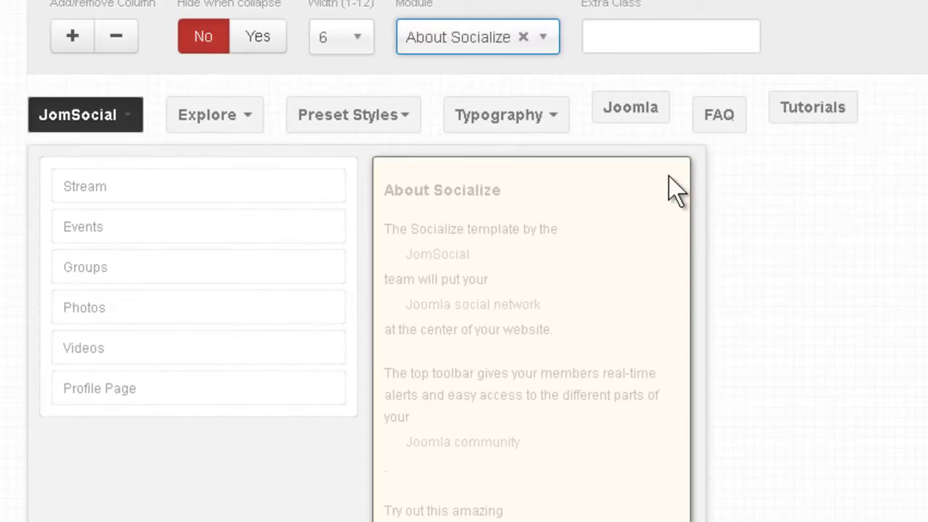
{"action": "left_click", "coordinate": [129, 47]}
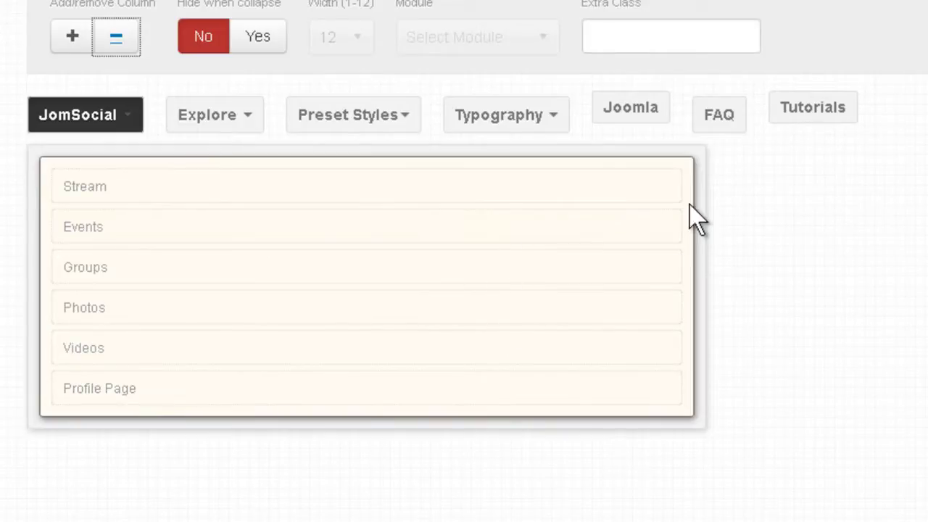
- Change the JomSocial Submenu Width from 600 to 250
{"action": "left_click", "coordinate": [700, 187]}
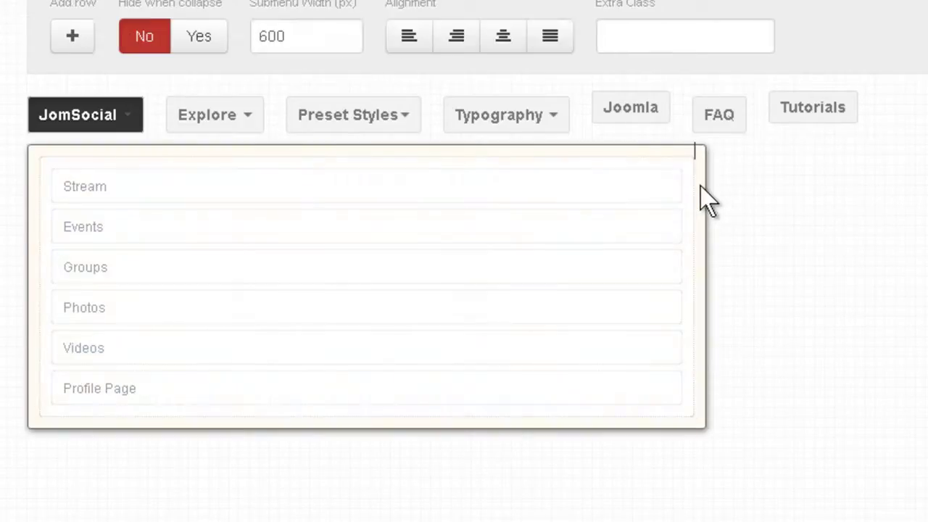
{"action": "double_click", "coordinate": [300, 35]}
{"action": "type", "text": "3"}
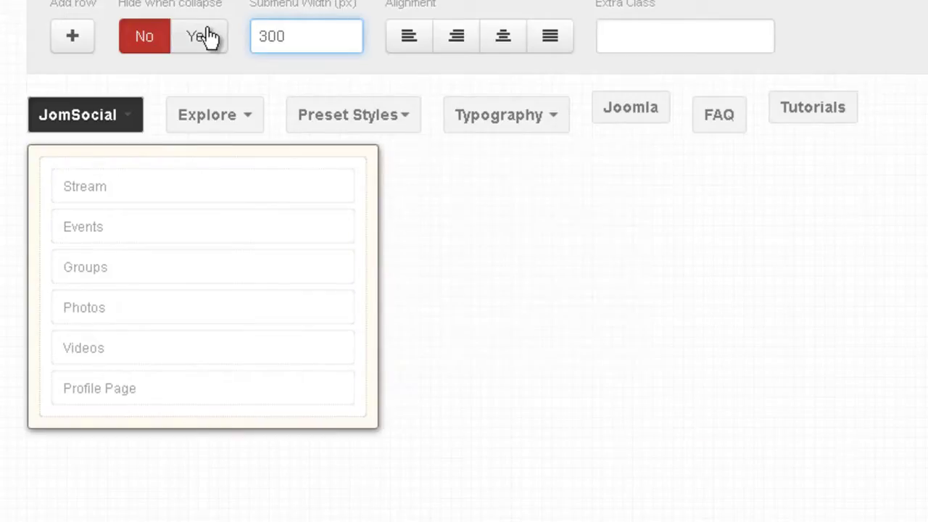
{"action": "left_click_drag", "start_coordinate": [312, 36], "coordinate": [208, 36]}
{"action": "type", "text": "250"}
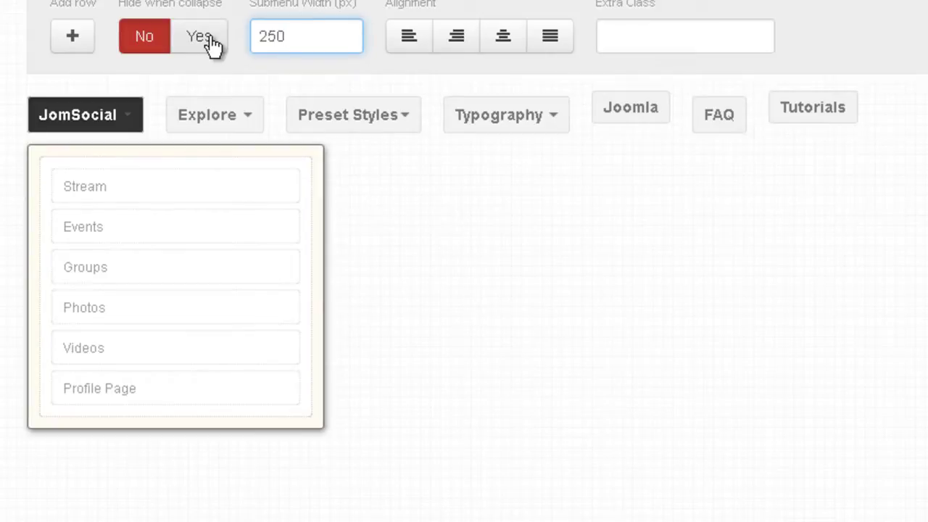
- Add an empty column beside the Typography links column, giving two columns of width 6
{"action": "left_click", "coordinate": [242, 117]}
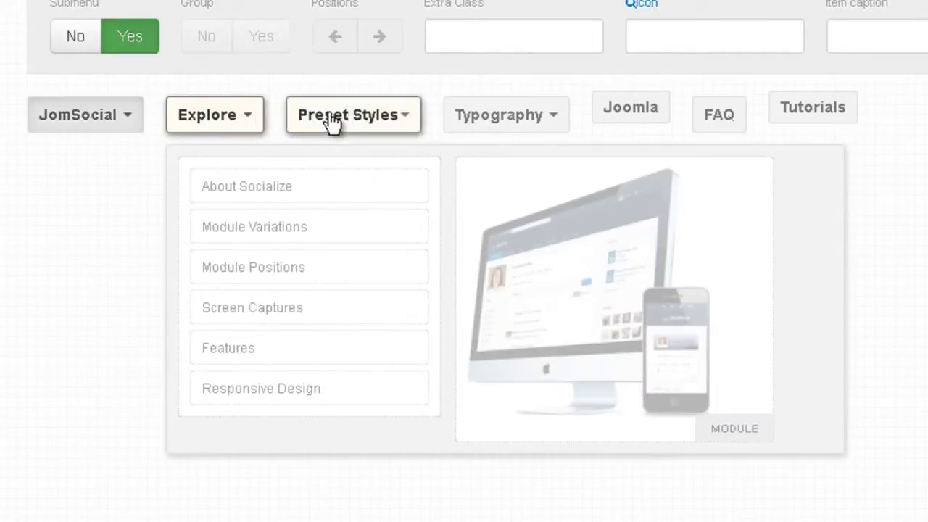
{"action": "mouse_move", "coordinate": [508, 132]}
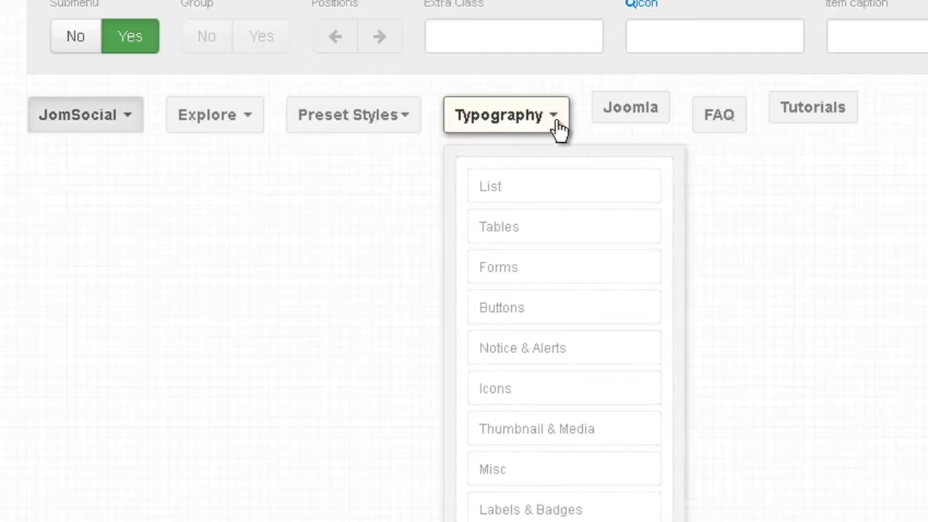
{"action": "left_click", "coordinate": [667, 163]}
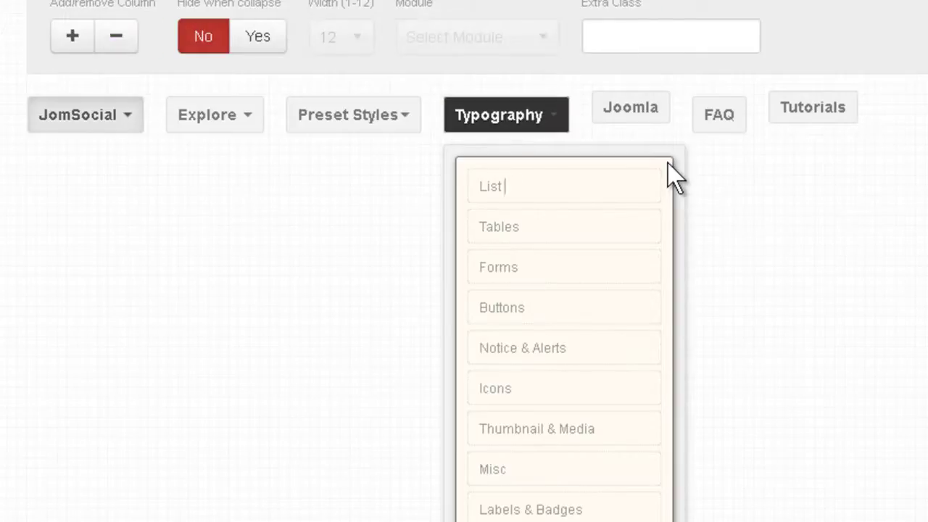
{"action": "left_click", "coordinate": [75, 42]}
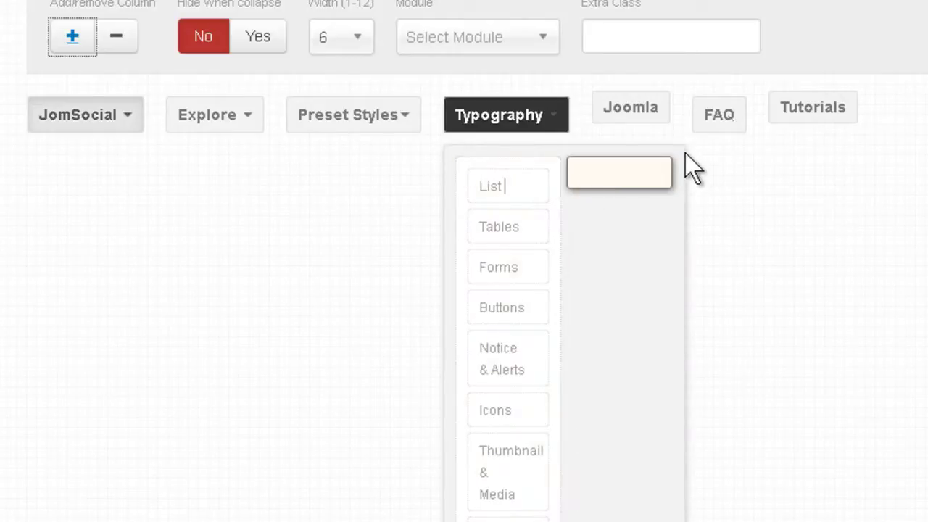
- Set the Typography Submenu Width to 700 and its links column width to 5
{"action": "left_click", "coordinate": [679, 152]}
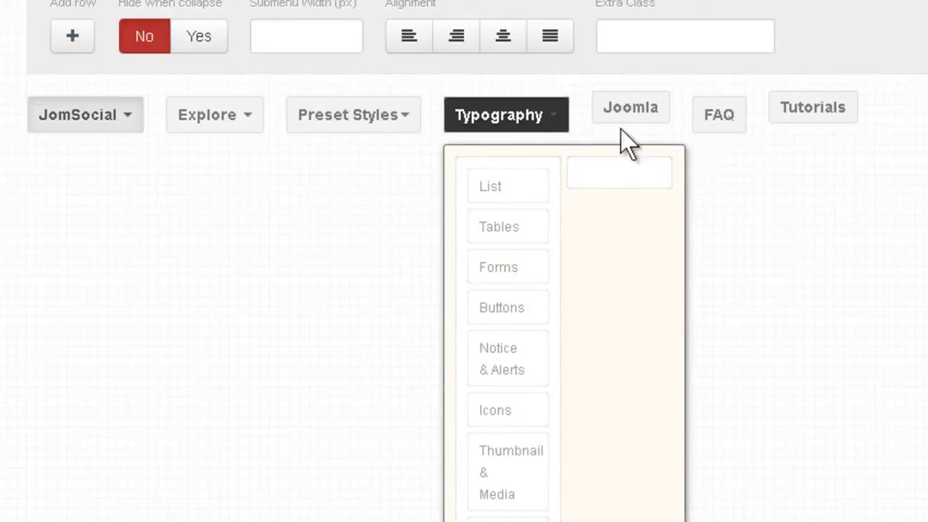
{"action": "left_click", "coordinate": [320, 37]}
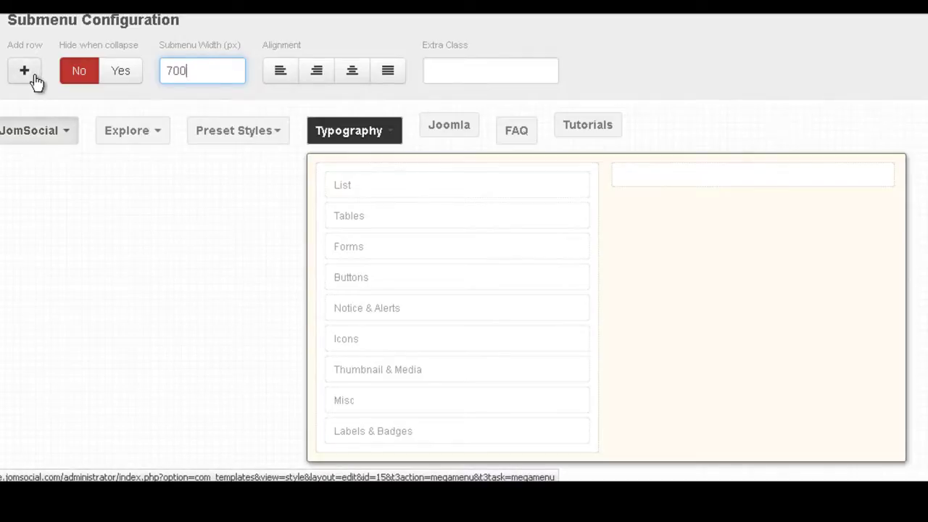
{"action": "left_click", "coordinate": [323, 198]}
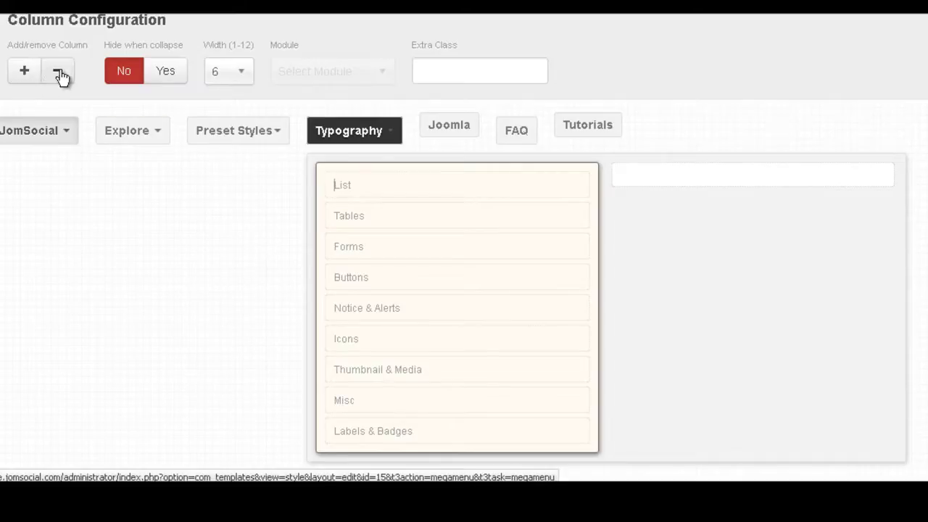
{"action": "left_click", "coordinate": [248, 75]}
{"action": "scroll", "coordinate": [248, 173], "scroll_direction": "down", "scroll_amount": 1}
{"action": "scroll", "coordinate": [253, 155], "scroll_direction": "up", "scroll_amount": 1}
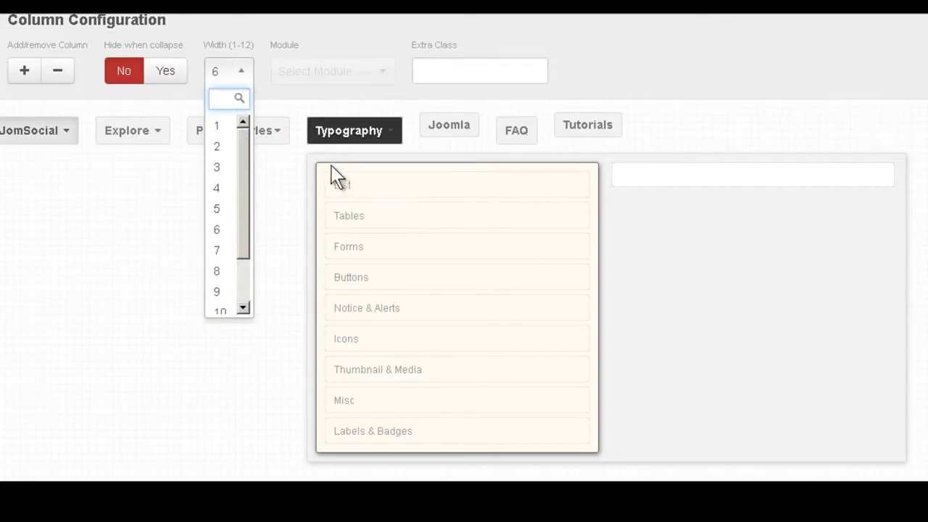
{"action": "left_click", "coordinate": [230, 188]}
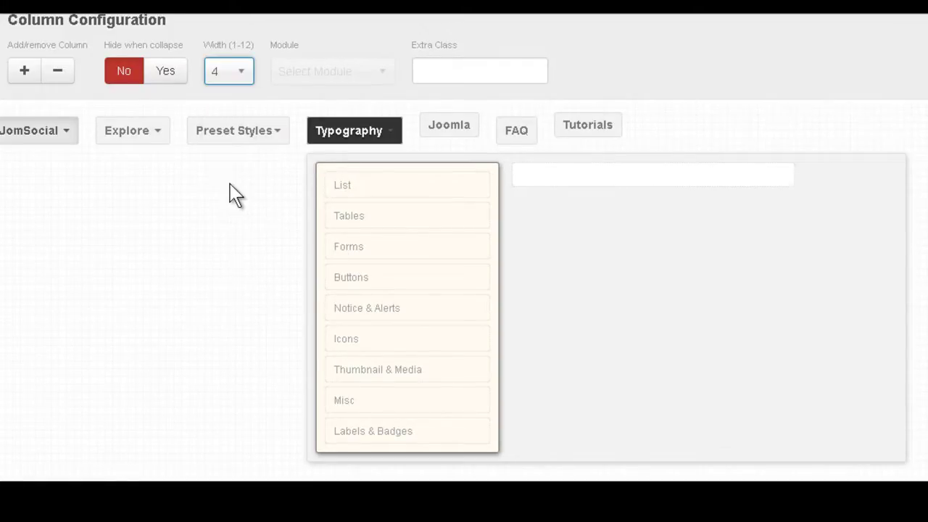
{"action": "left_click", "coordinate": [241, 73]}
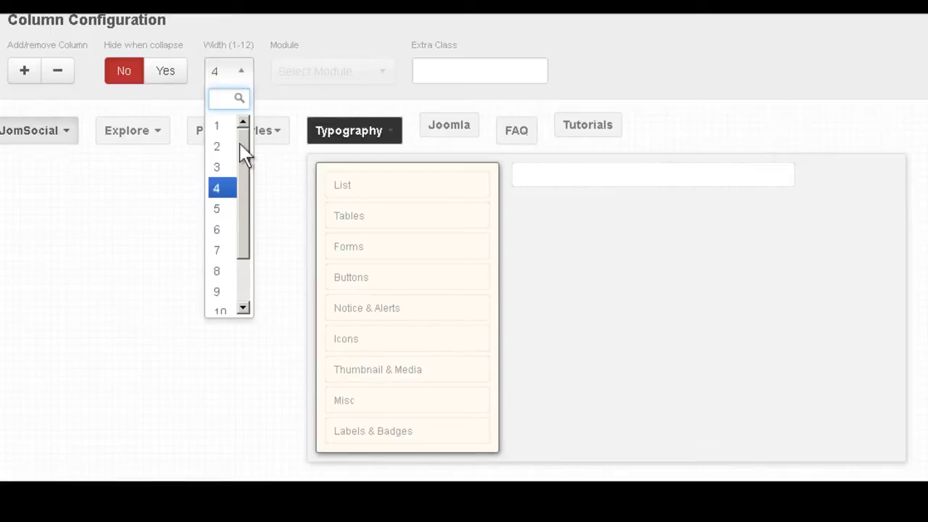
{"action": "left_click", "coordinate": [232, 208]}
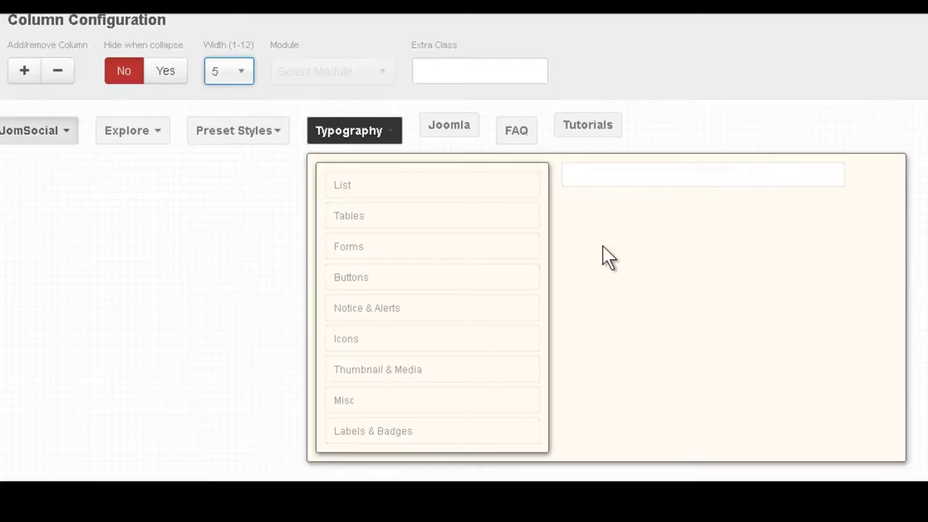
{"action": "scroll", "coordinate": [607, 257], "scroll_direction": "up", "scroll_amount": 1}
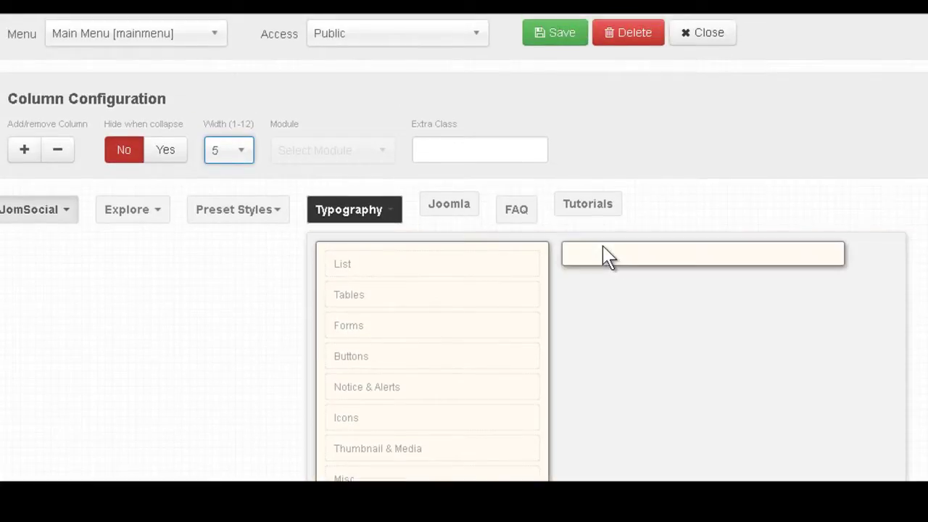
{"action": "scroll", "coordinate": [259, 280], "scroll_direction": "up", "scroll_amount": 1}
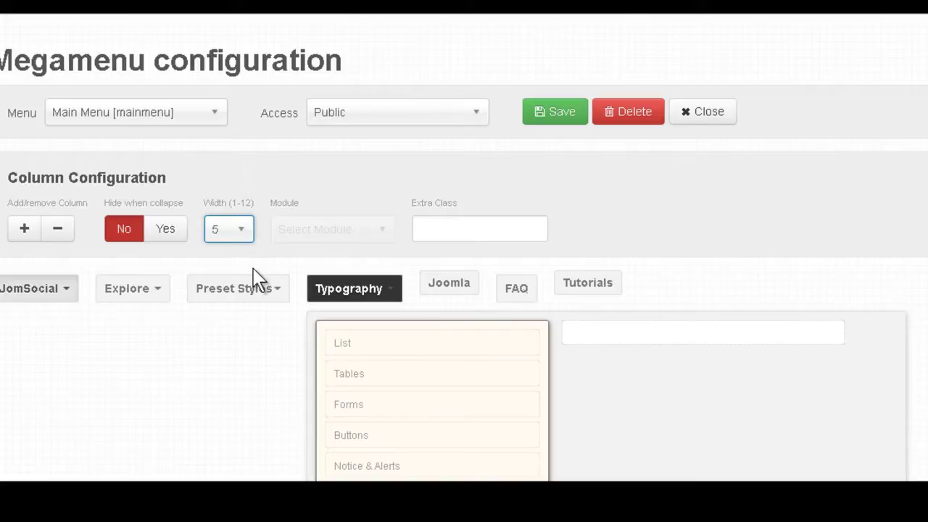
{"action": "scroll", "coordinate": [258, 280], "scroll_direction": "down", "scroll_amount": 3}
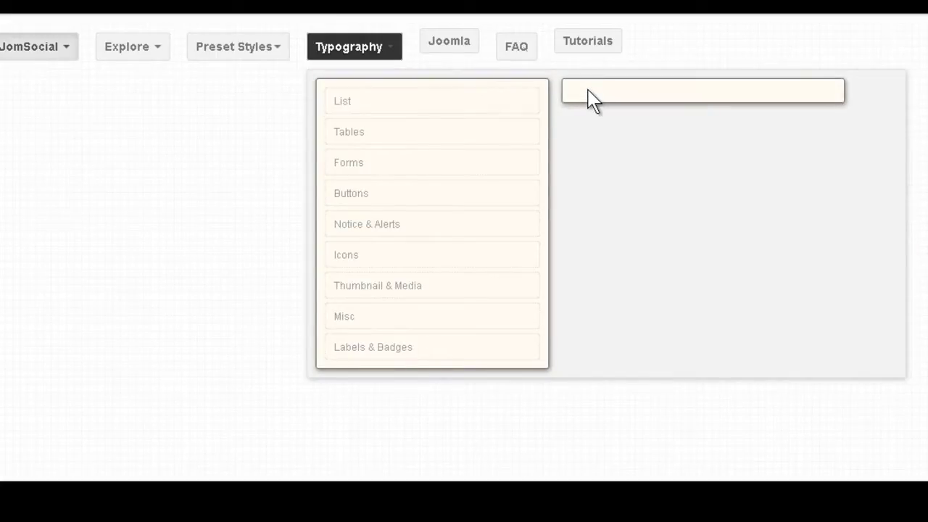
{"action": "scroll", "coordinate": [451, 118], "scroll_direction": "up", "scroll_amount": 3}
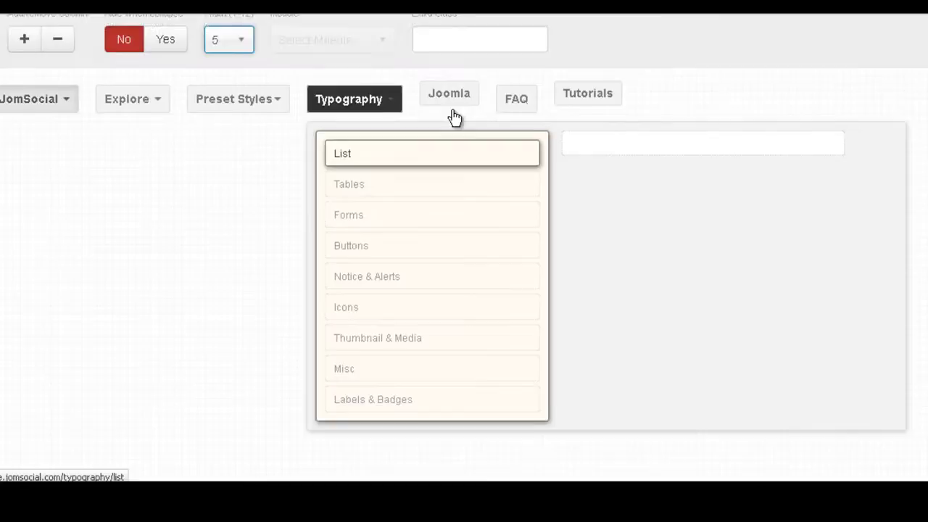